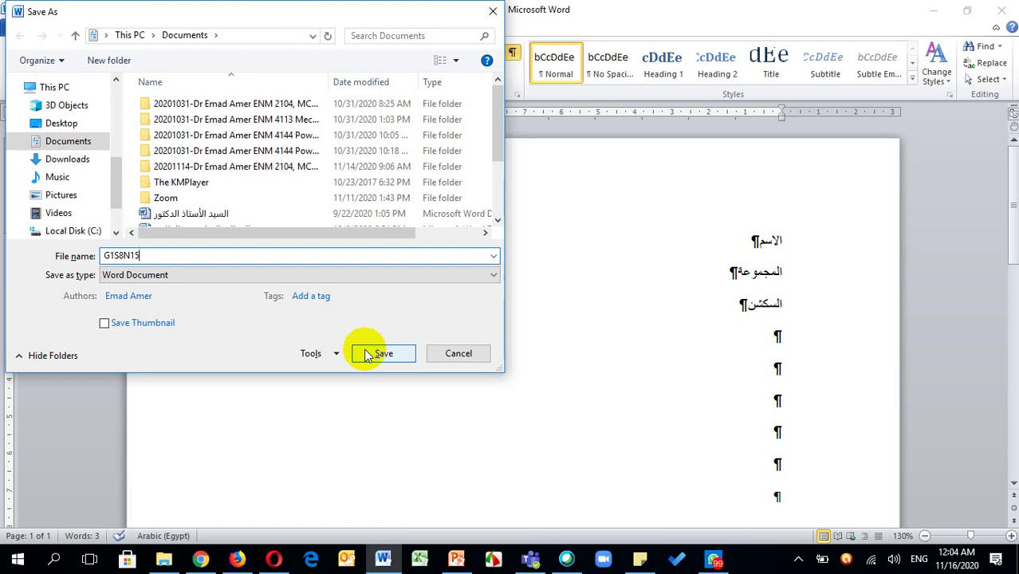
# Save the Word document as G1S8N15 on the Desktop, then close Word
pyautogui.click(61, 123)
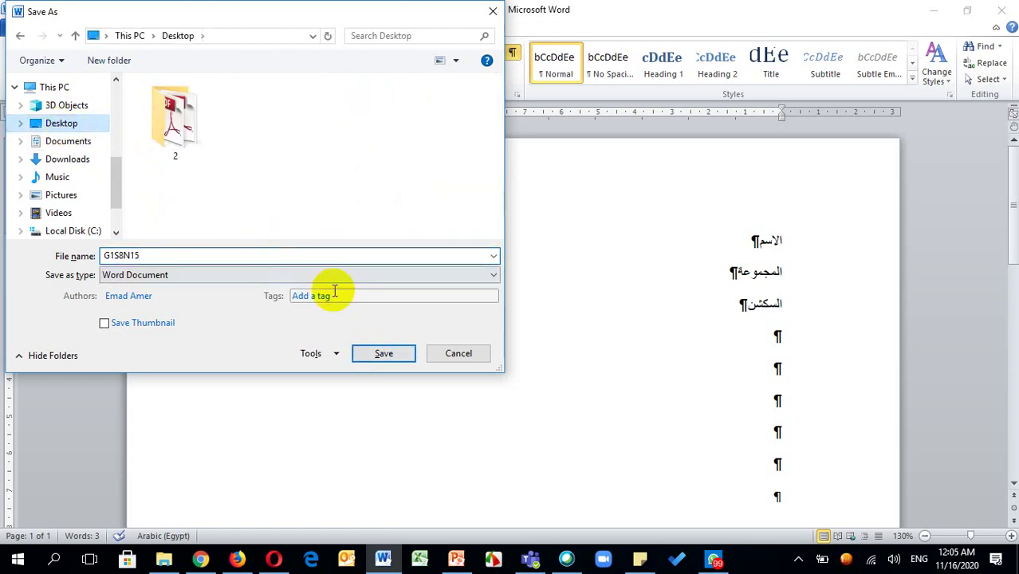
pyautogui.click(361, 347)
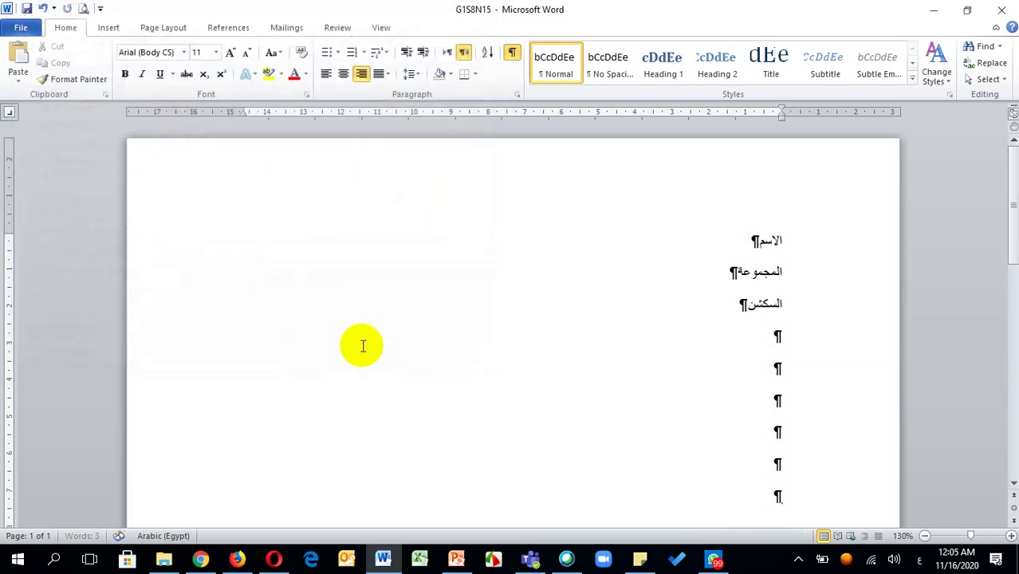
pyautogui.click(1010, 10)
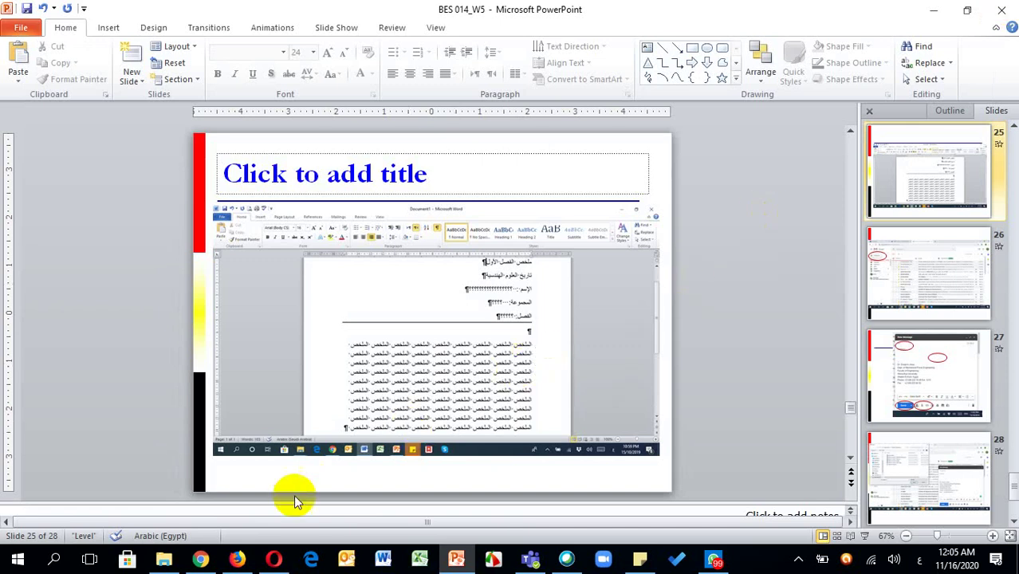
# Bring Chrome forward and open Yahoo Mail in a new browser tab
pyautogui.click(204, 560)
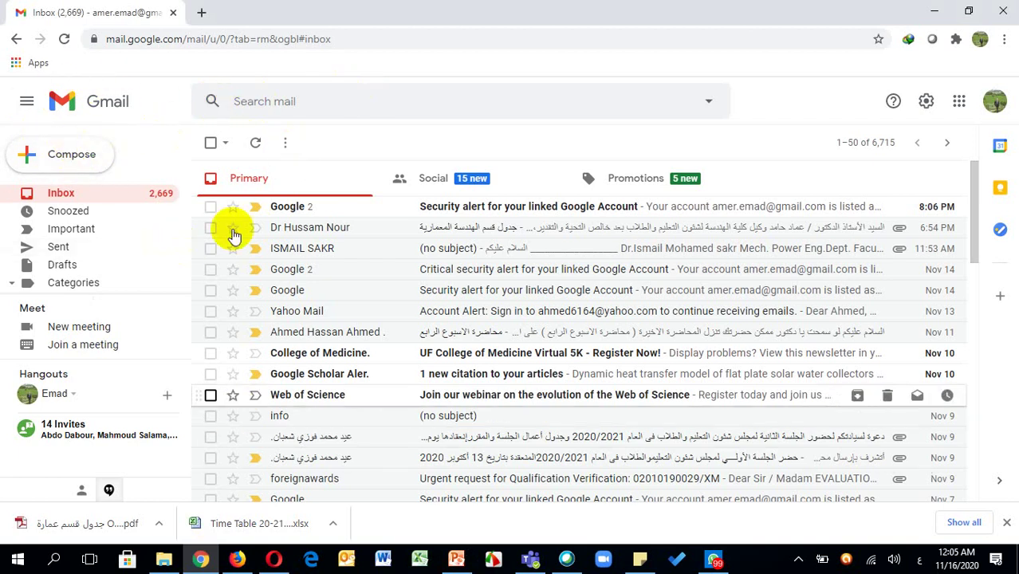
pyautogui.click(200, 13)
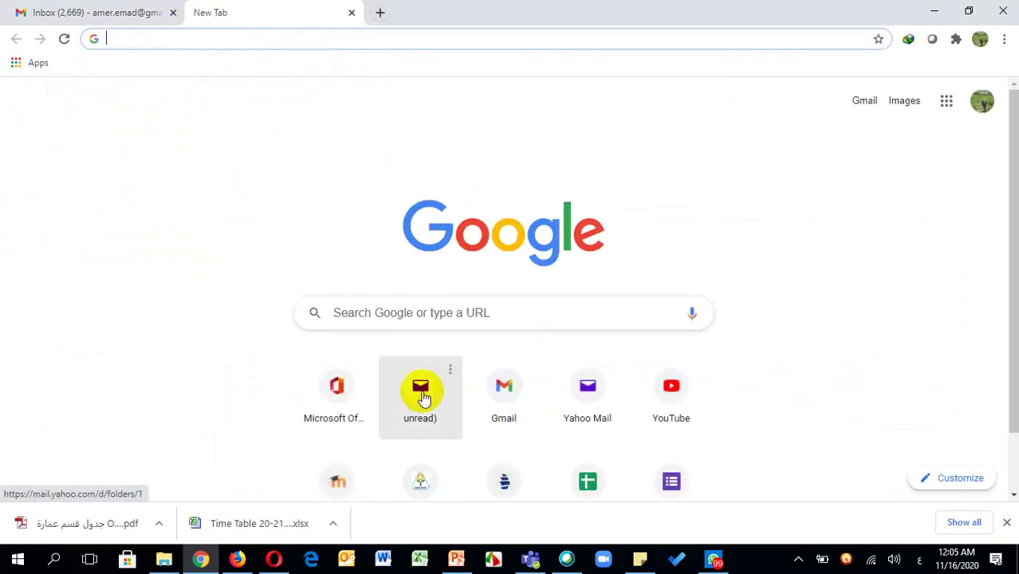
pyautogui.click(428, 398)
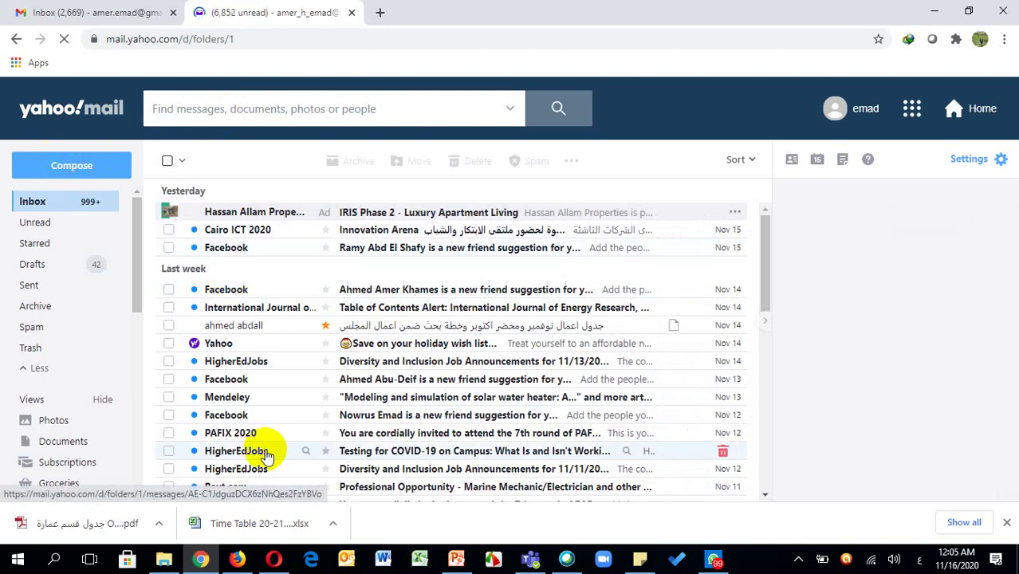
# Return to the Gmail tab and start a new blank message
pyautogui.click(203, 559)
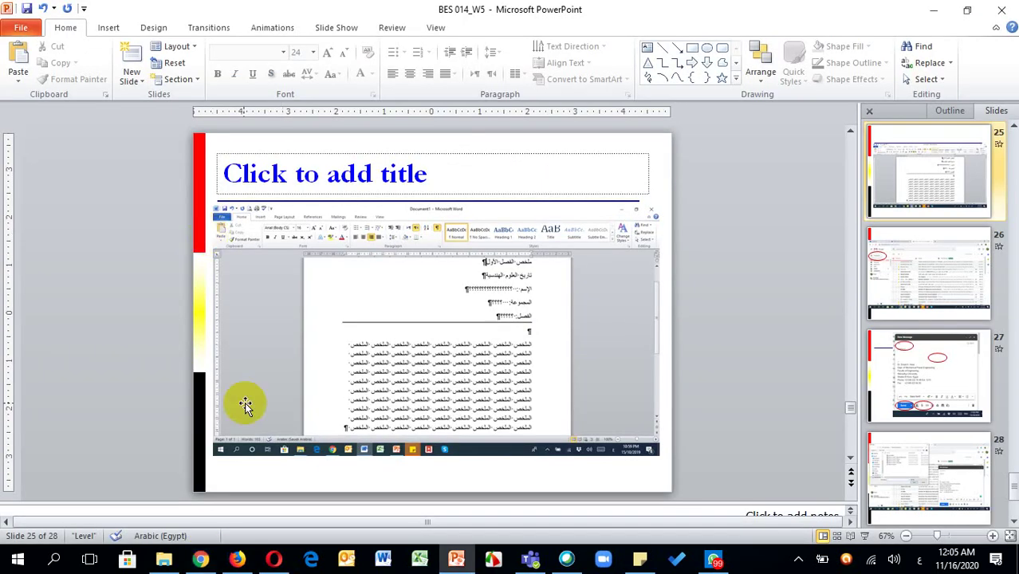
pyautogui.click(201, 558)
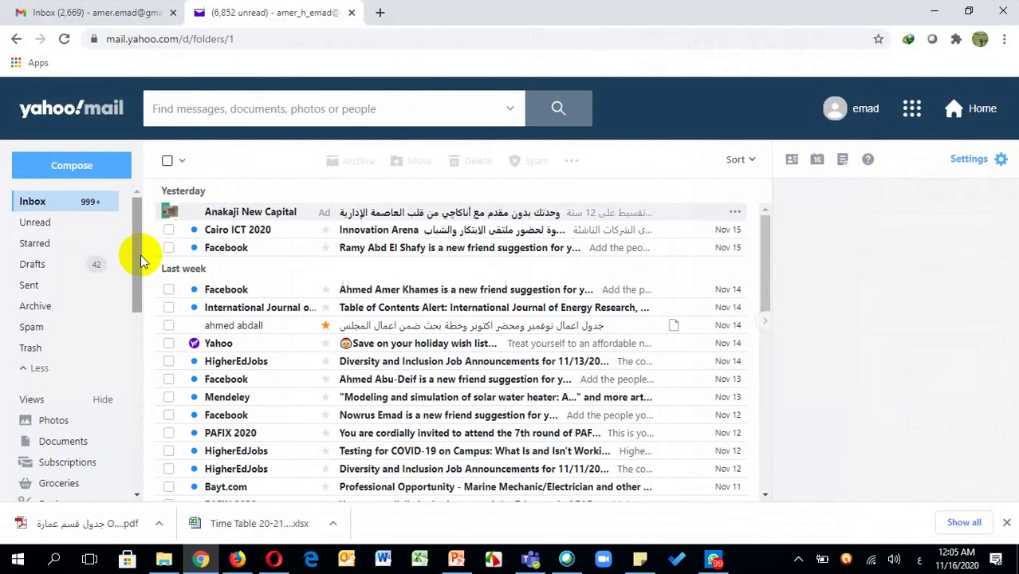
pyautogui.click(94, 13)
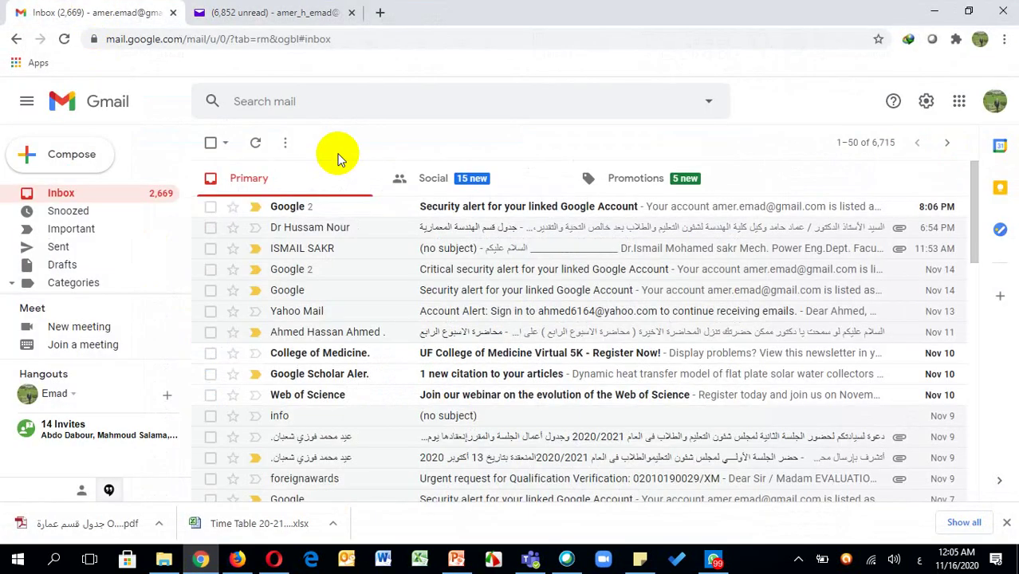
pyautogui.click(77, 157)
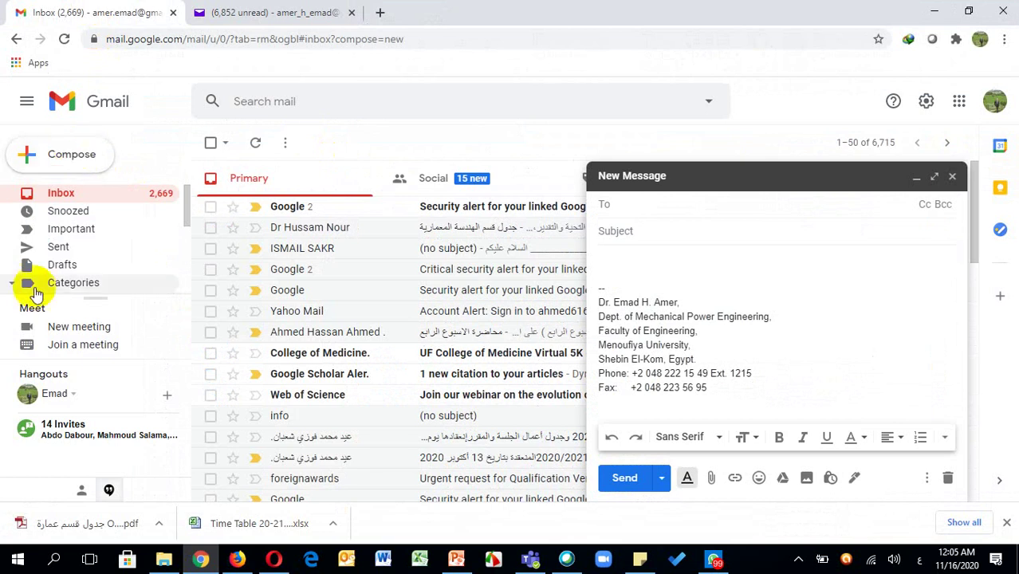
# After checking the Steps slide, enter the course e-mail address as the recipient, correcting typos
pyautogui.click(456, 559)
pyautogui.press('pageup')
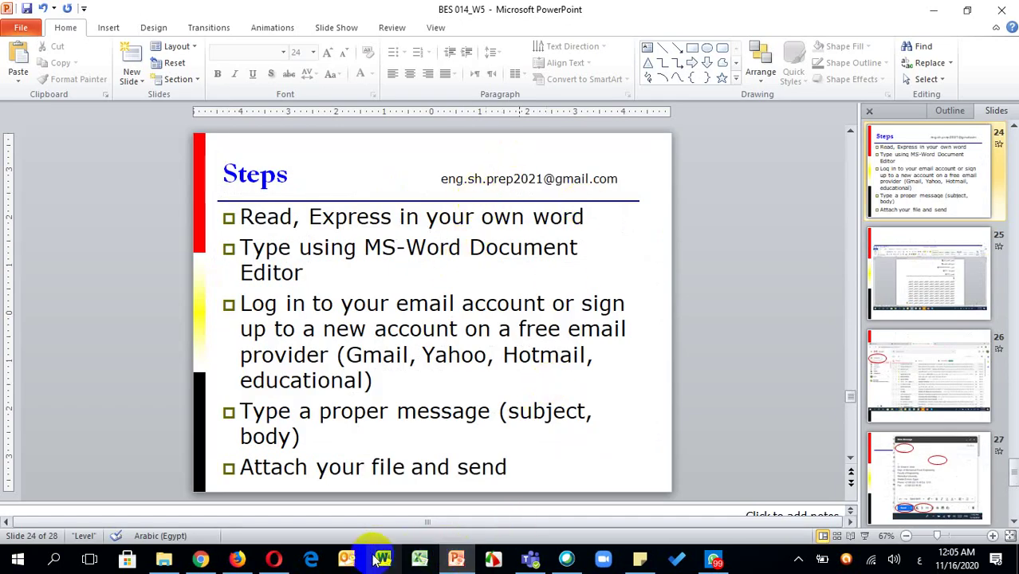
pyautogui.click(200, 561)
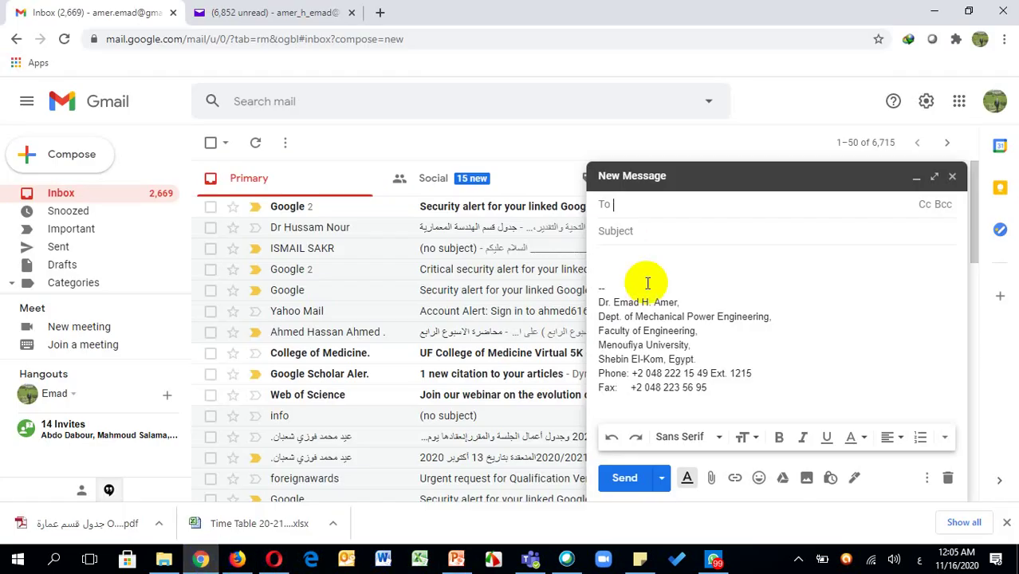
pyautogui.write('ثلار')
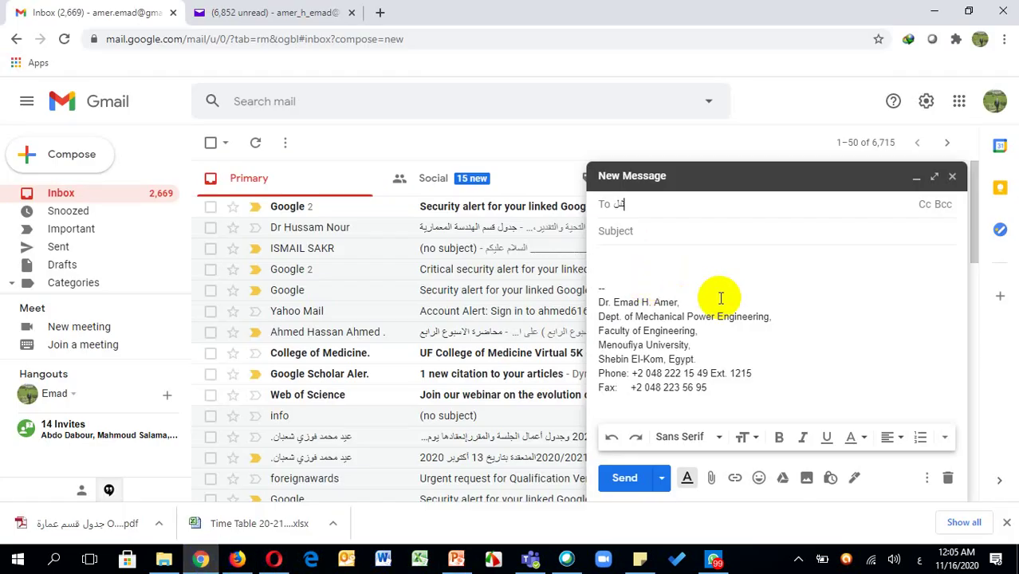
pyautogui.press('BackSpace')
pyautogui.press('BackSpace')
pyautogui.press('BackSpace')
pyautogui.press('BackSpace')
pyautogui.hotkey('alt', 'shift')
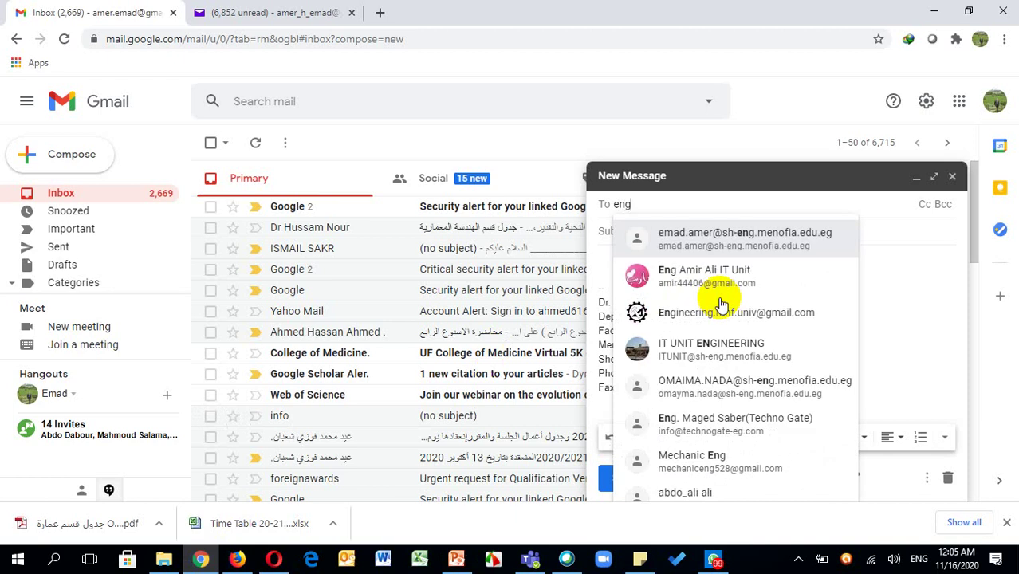
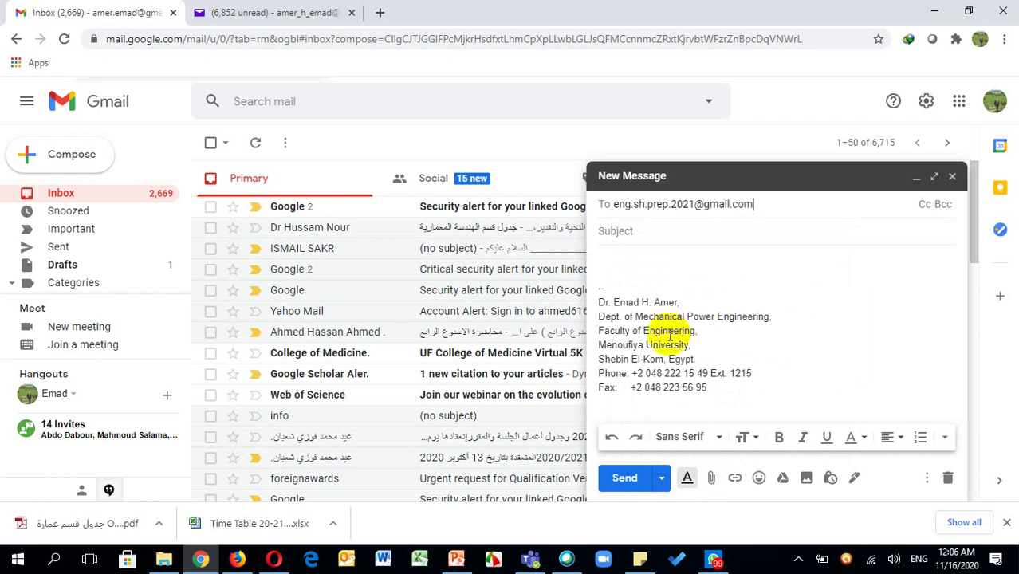
pyautogui.click(645, 231)
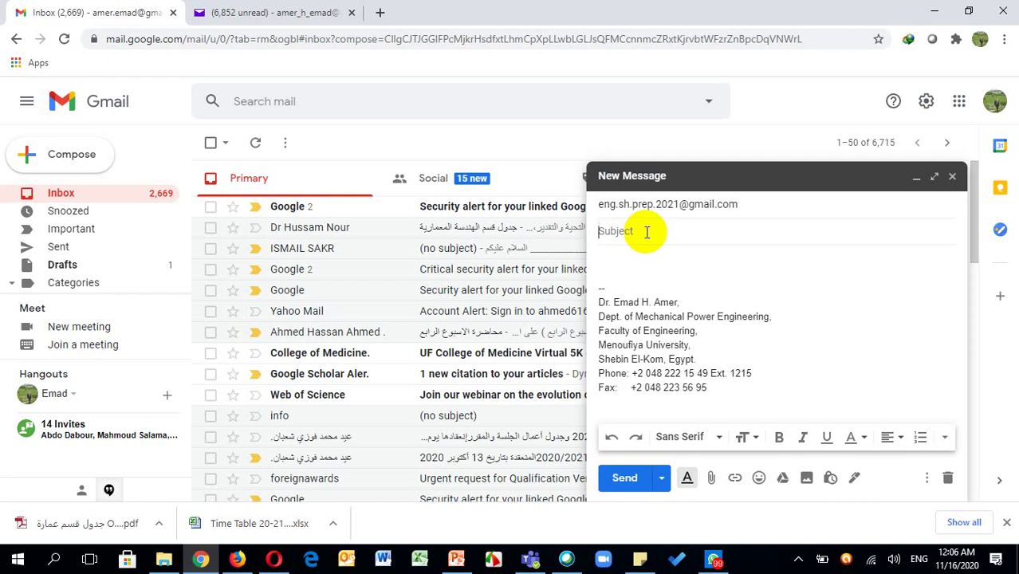
# Give the message the subject 'Assignment #3'
pyautogui.hotkey('alt', 'shift')
pyautogui.hotkey('alt', 'shift')
pyautogui.write('Assignment #3')
pyautogui.click(611, 252)
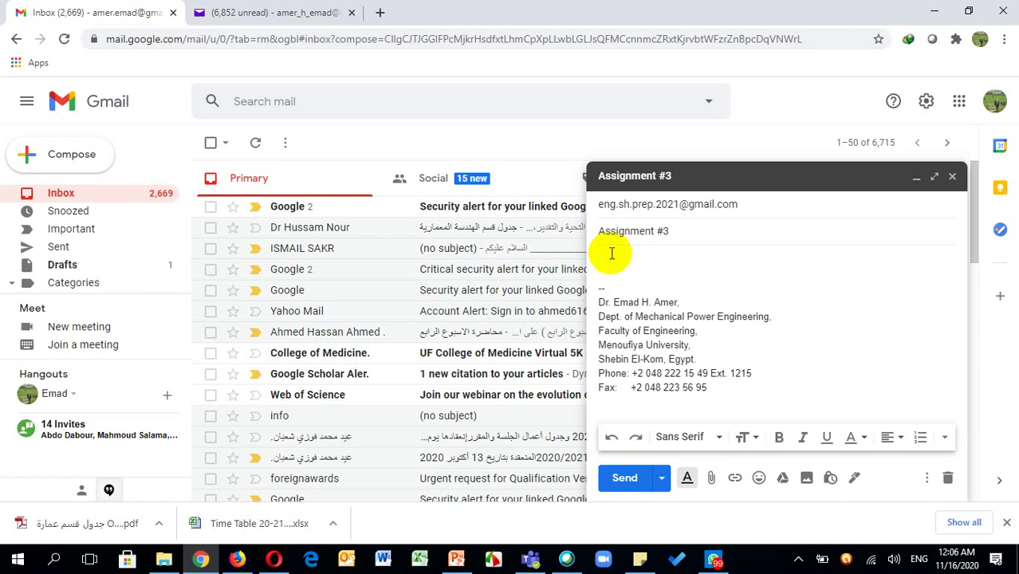
# Write 'Dear Sir', 'My name is' and 'The requested assignment report', fixing the misspelling
pyautogui.write('Dear Sir')
pyautogui.press('Return')
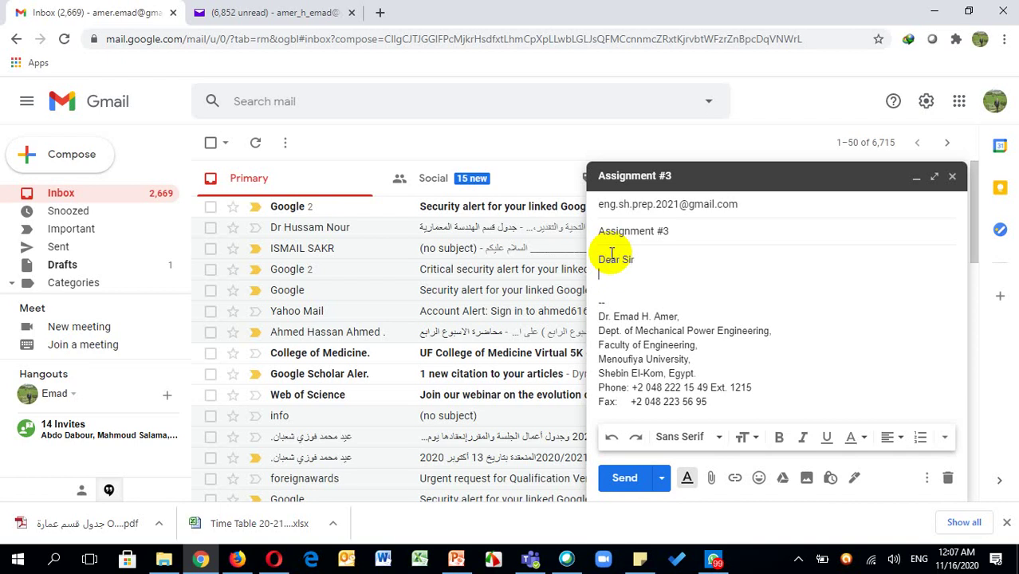
pyautogui.write('My name is')
pyautogui.press('Return')
pyautogui.press('Return')
pyautogui.press('Return')
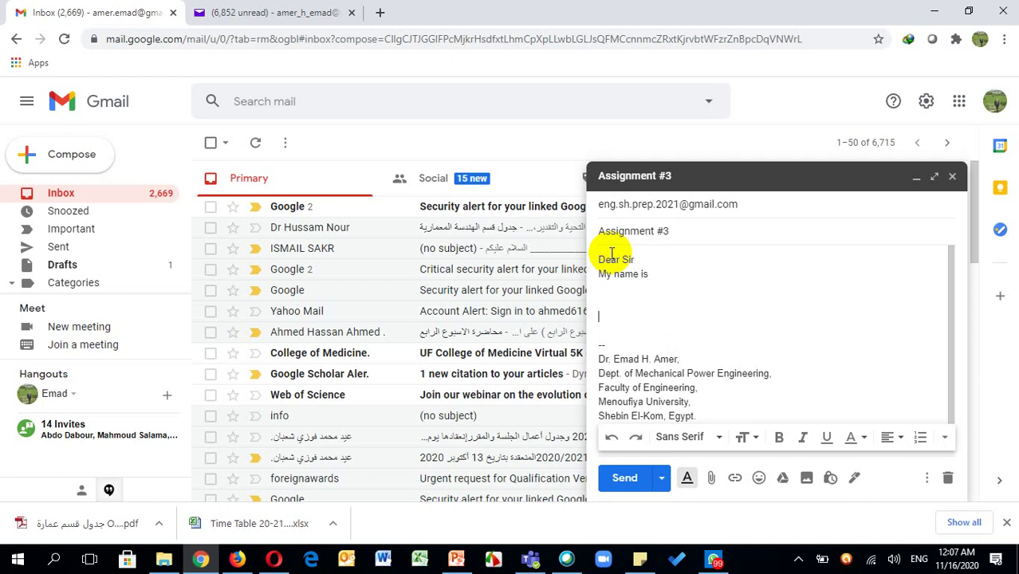
pyautogui.write('The')
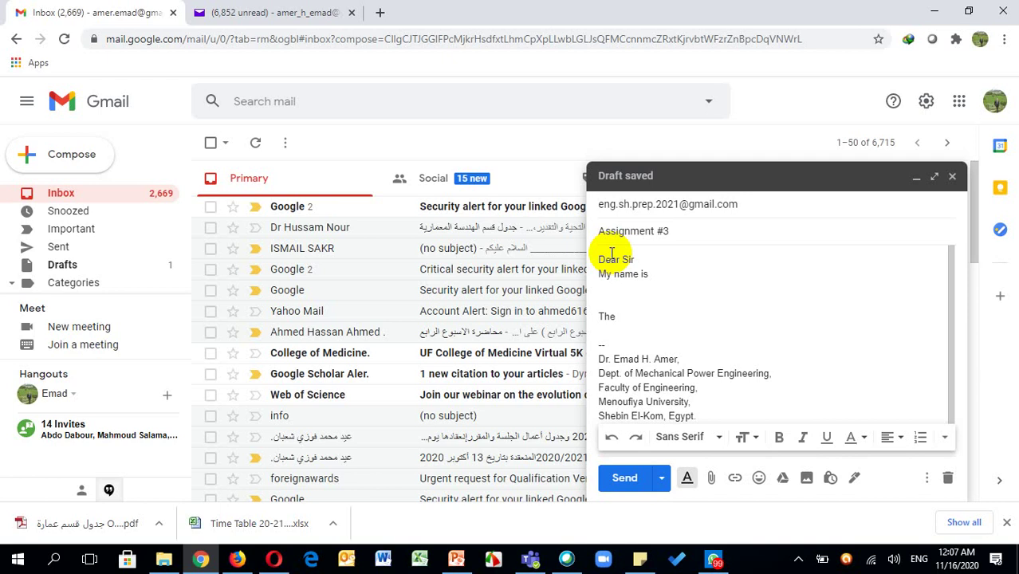
pyautogui.write(' req')
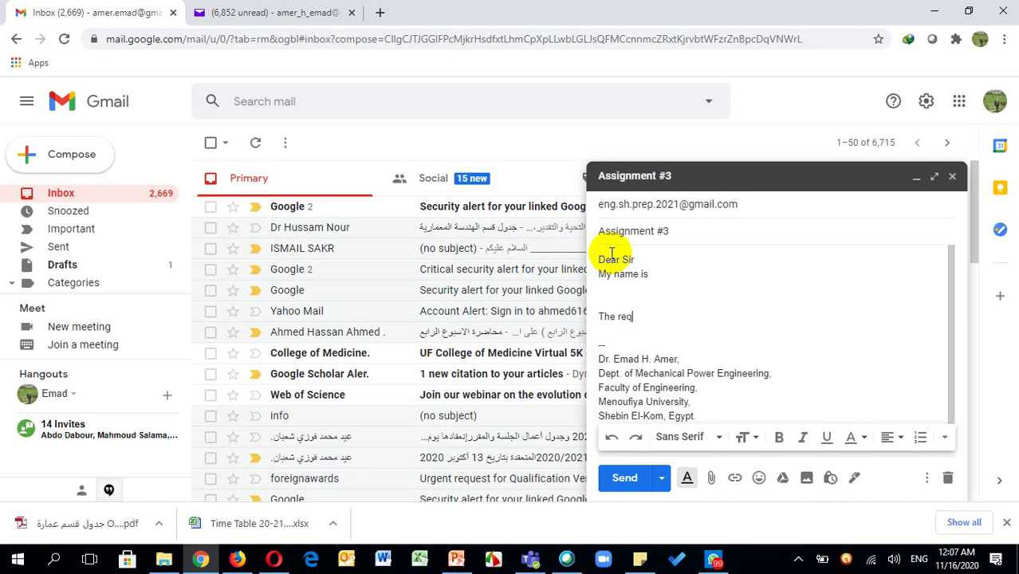
pyautogui.write('uested assinmrnt report')
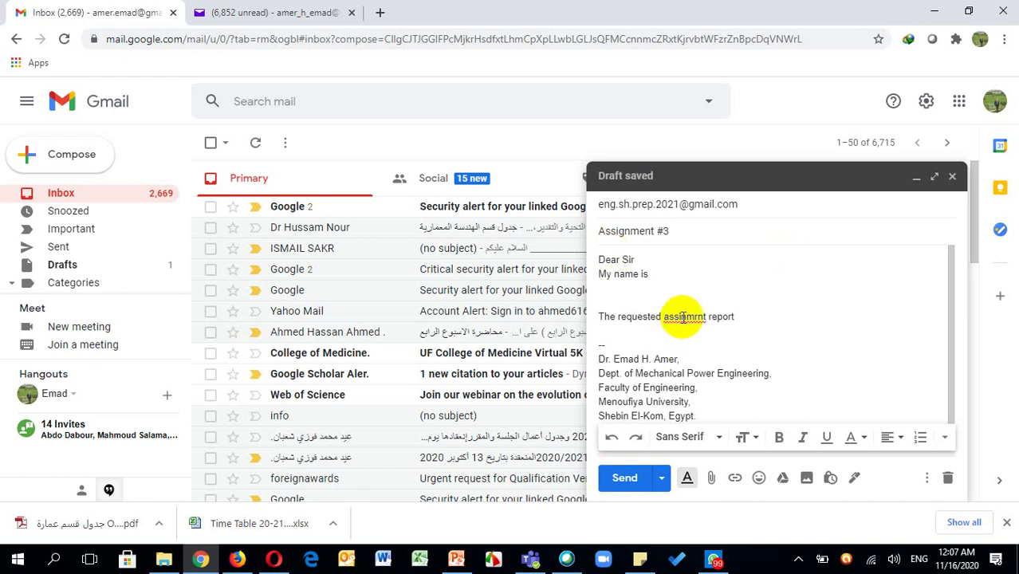
pyautogui.click(683, 316)
pyautogui.click(697, 346)
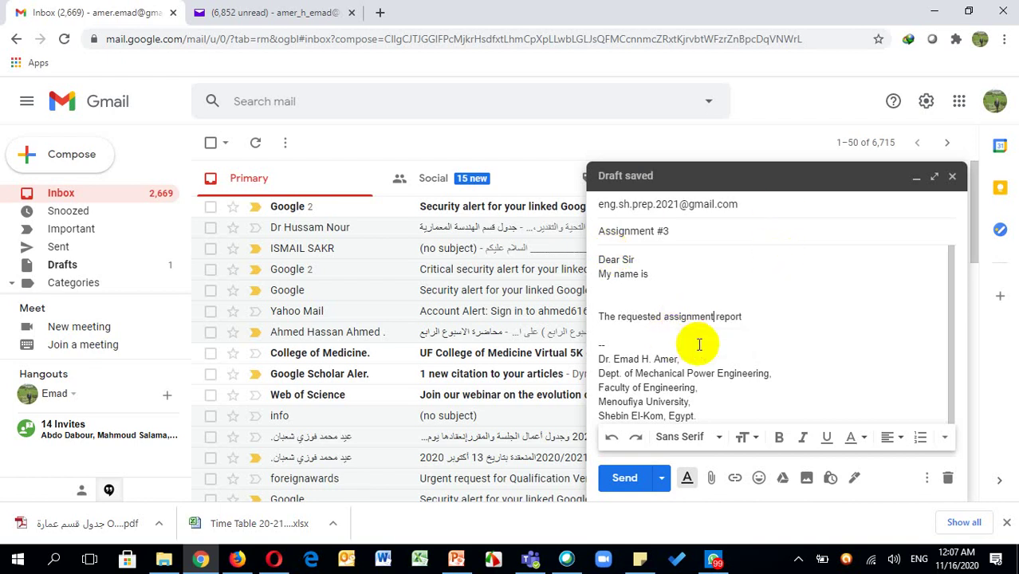
# Finish the sentence with 'is enclosed for your consideration' and sign off with 'Regards'
pyautogui.click(762, 316)
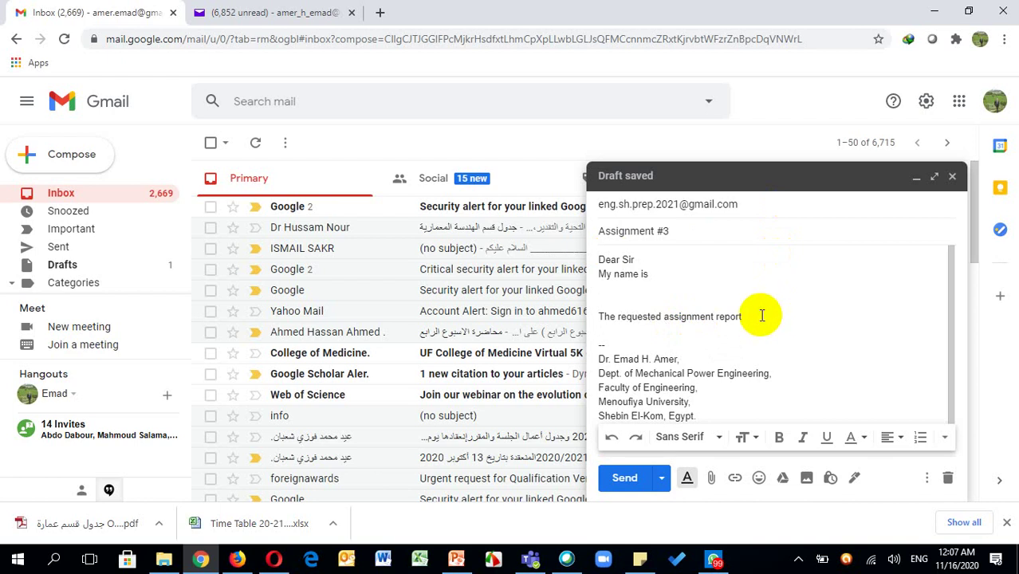
pyautogui.write('is enclosed for y')
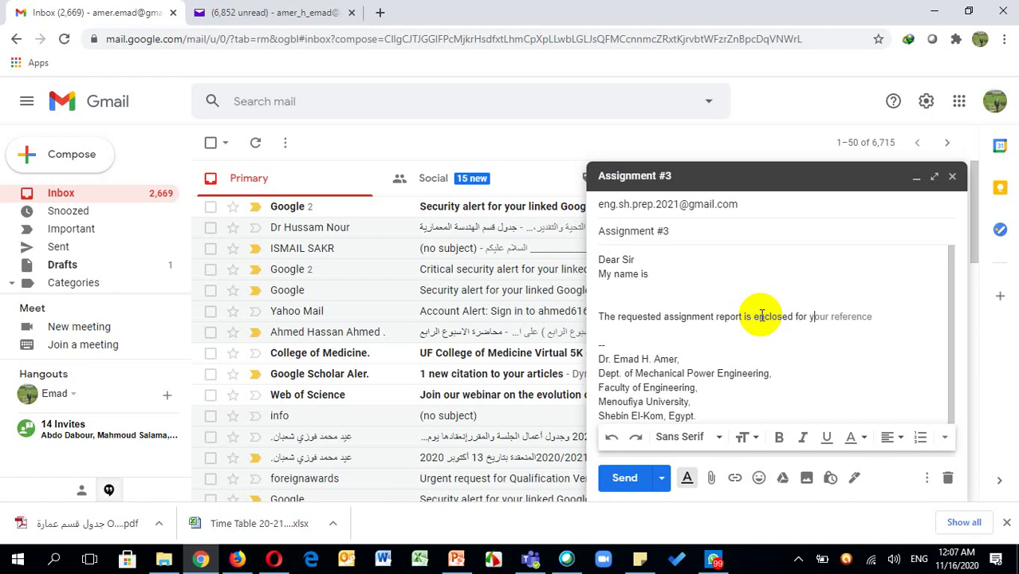
pyautogui.write('our consideration')
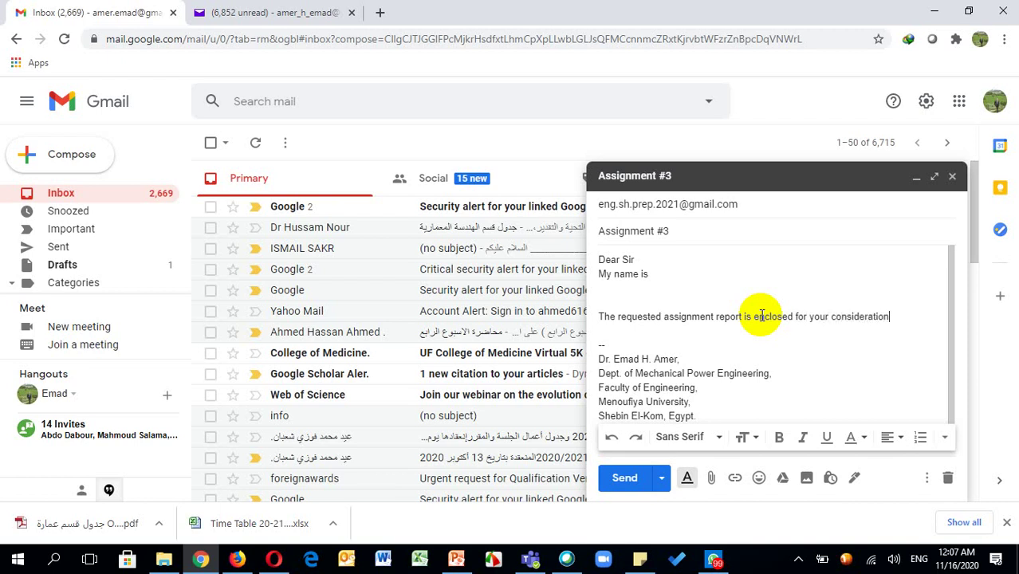
pyautogui.press('Return')
pyautogui.press('Return')
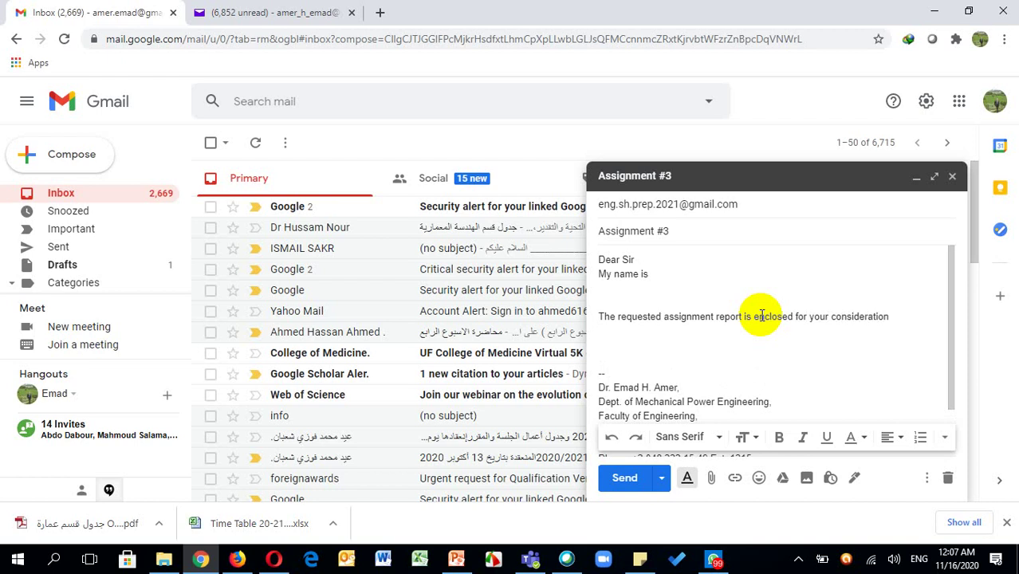
pyautogui.press('Return')
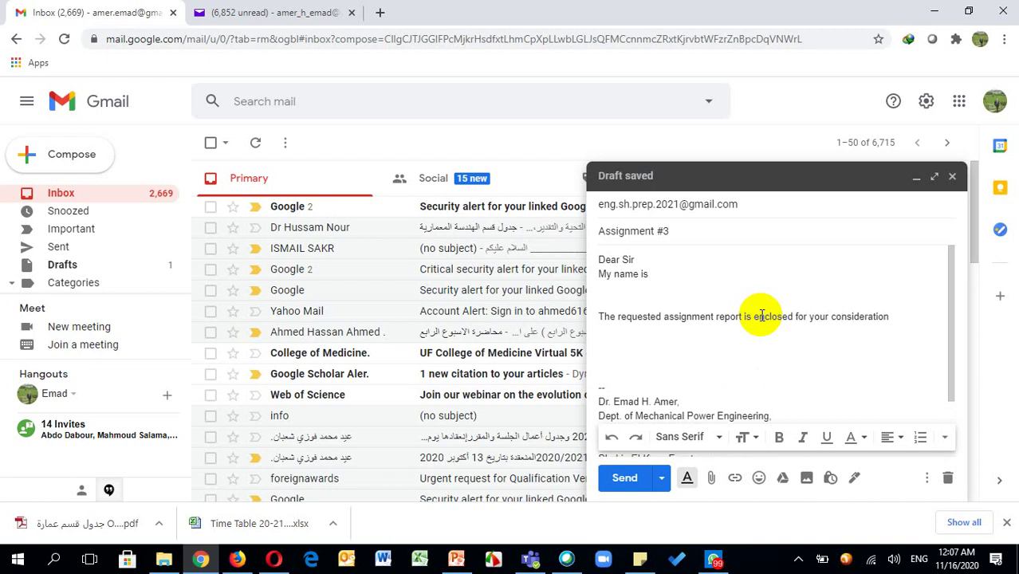
pyautogui.write('Regards')
pyautogui.press('Return')
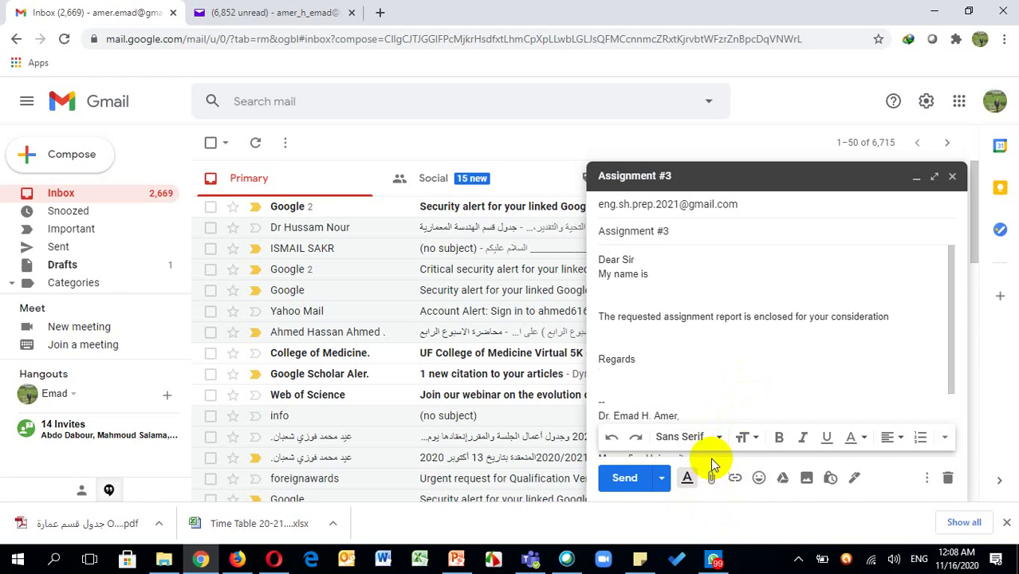
# Attach G1S8N15.docx from the Desktop to the draft, then switch back to PowerPoint
pyautogui.click(713, 481)
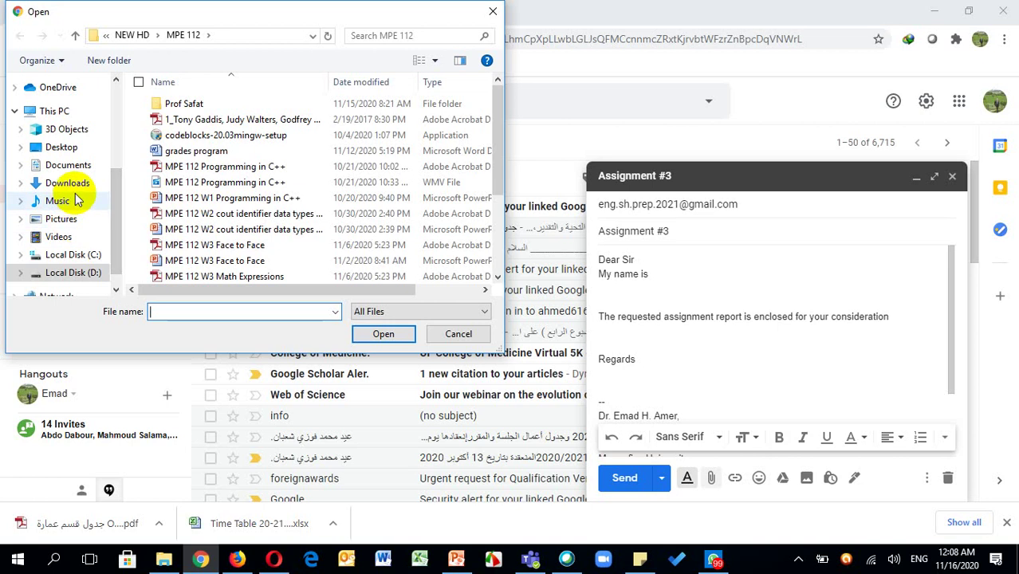
pyautogui.click(60, 148)
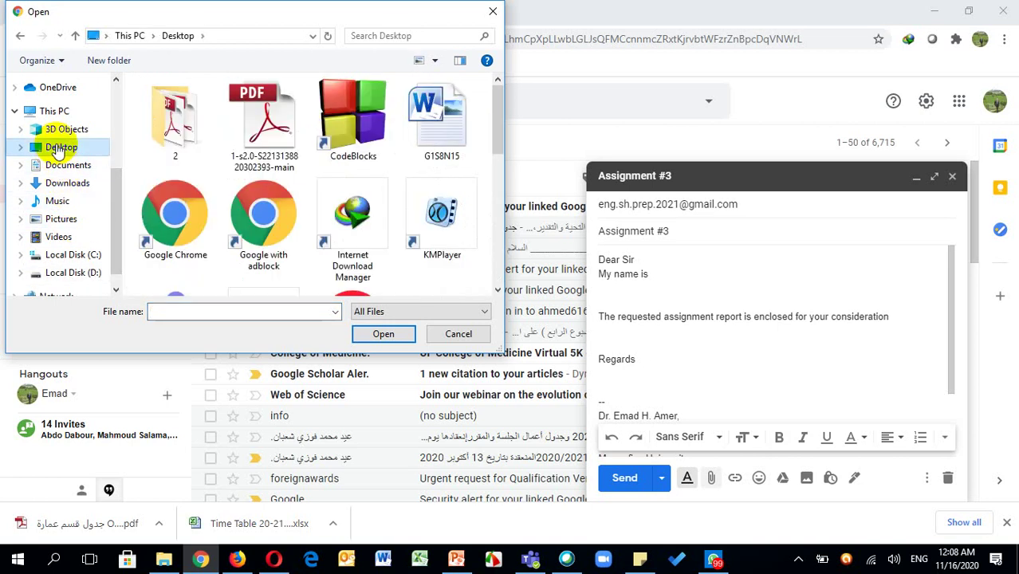
pyautogui.doubleClick(450, 150)
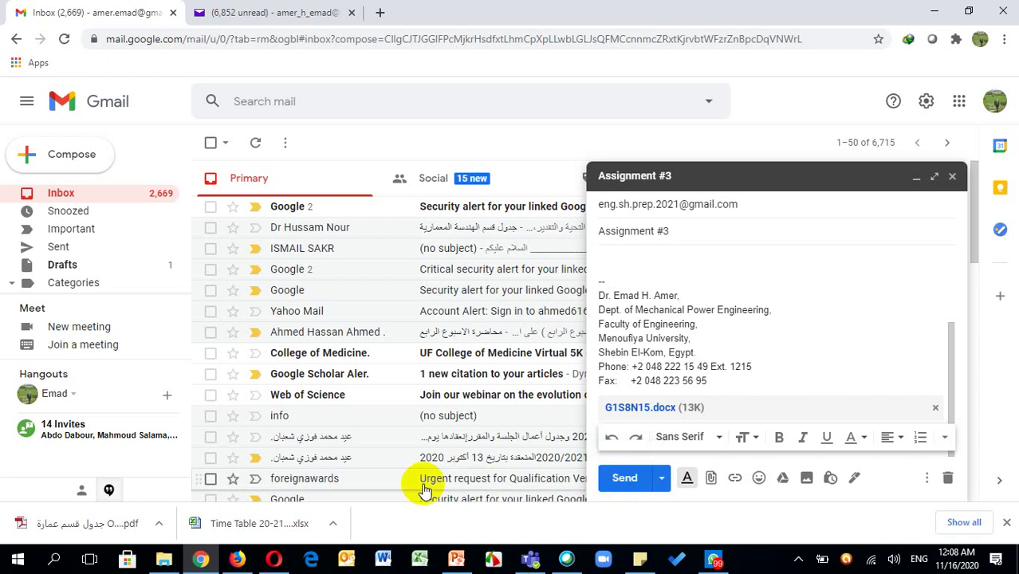
pyautogui.click(456, 559)
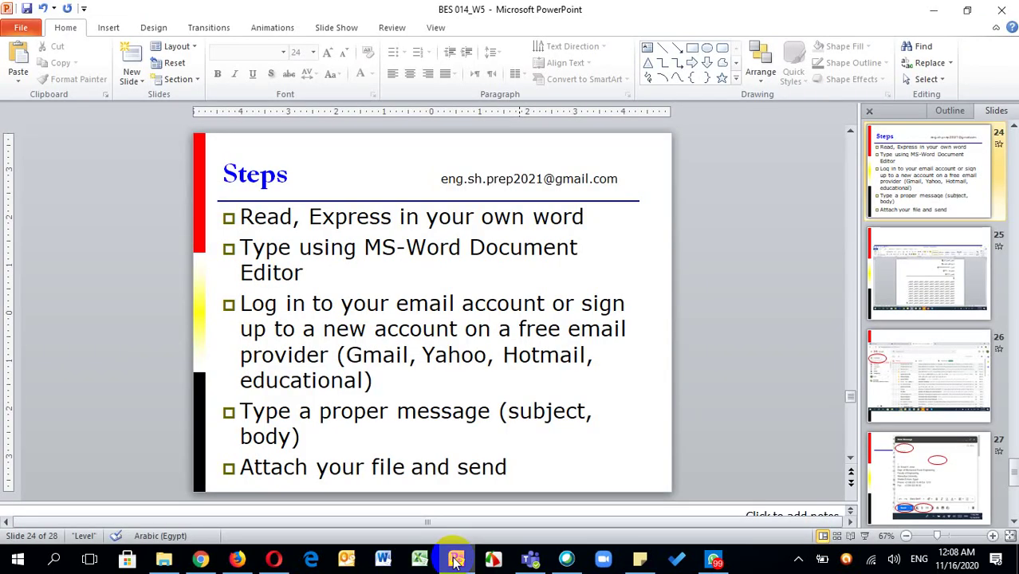
# Advance the presentation to slide 28 and reveal the hidden system tray icons
pyautogui.press('Down')
pyautogui.press('Down')
pyautogui.press('Down')
pyautogui.press('Down')
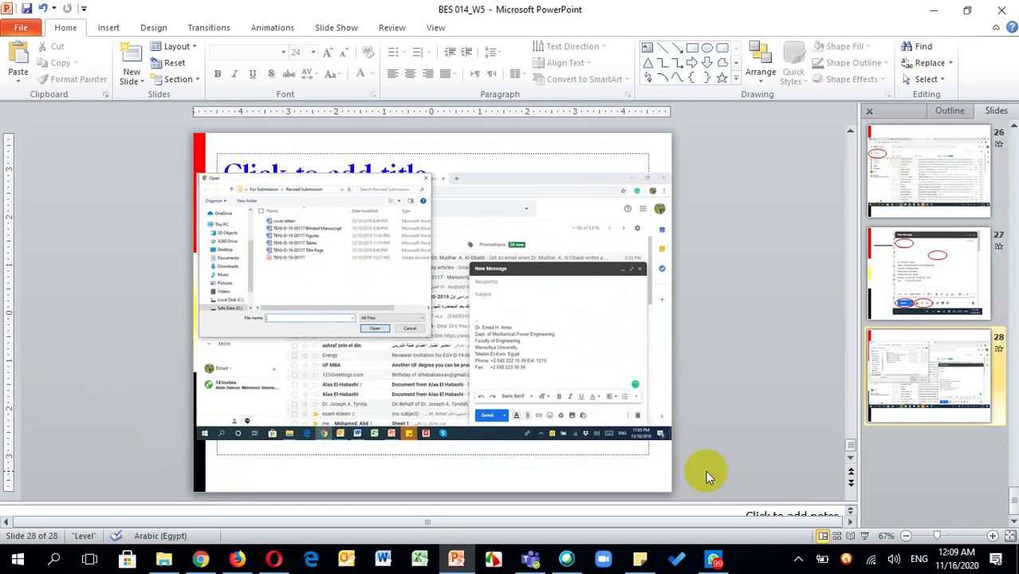
pyautogui.click(799, 559)
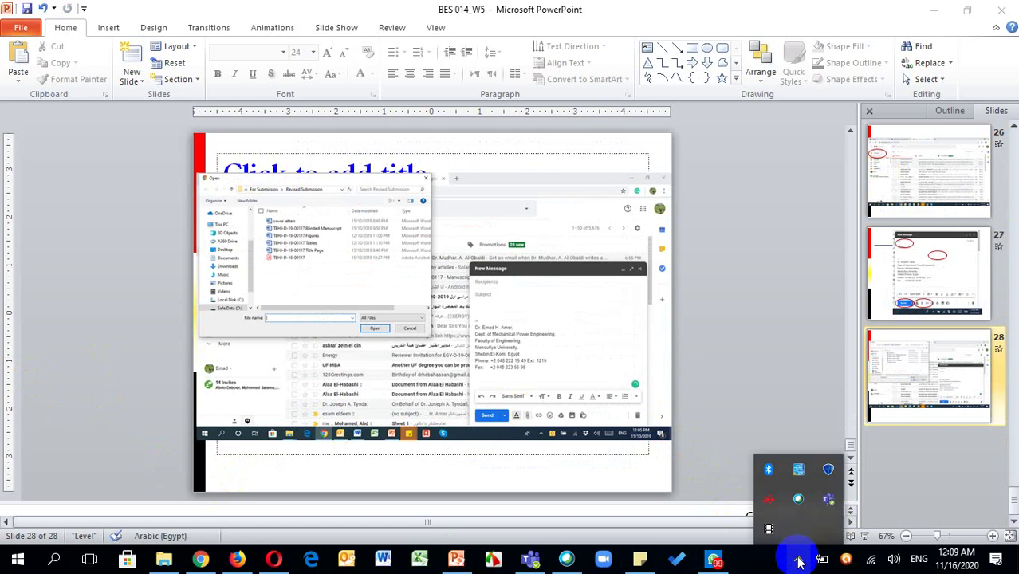